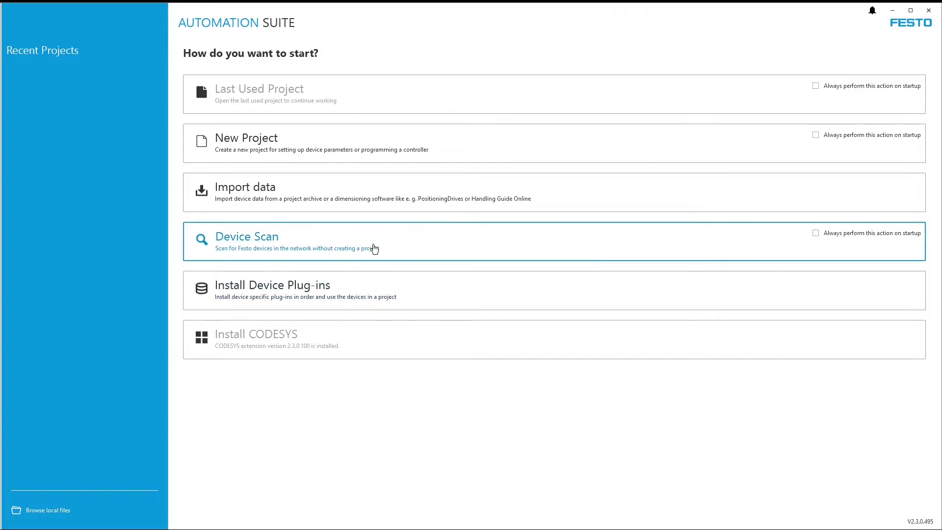
Scan for devices, select the CMMT-AS-EC drive and show its V020.0.5.78 firmware release notes.
{"action": "left_click", "coordinate": [374, 249]}
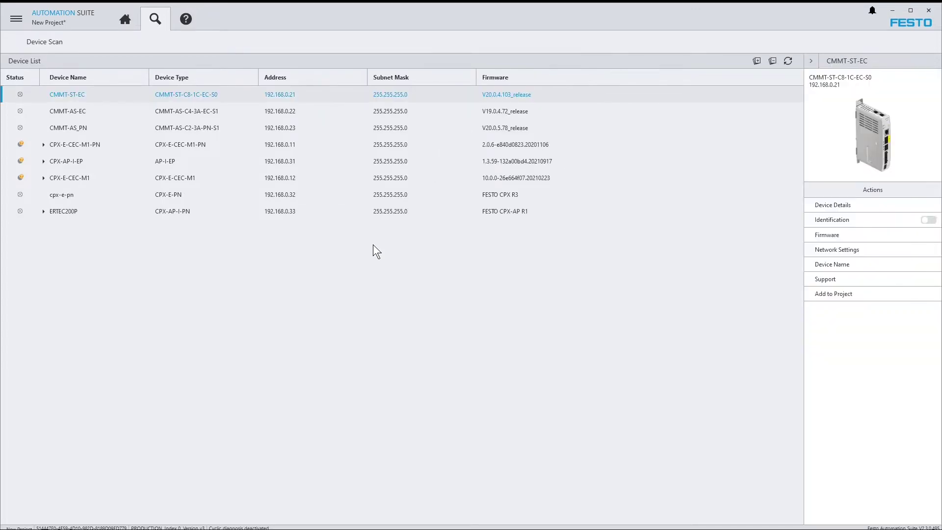
{"action": "key", "text": "Down"}
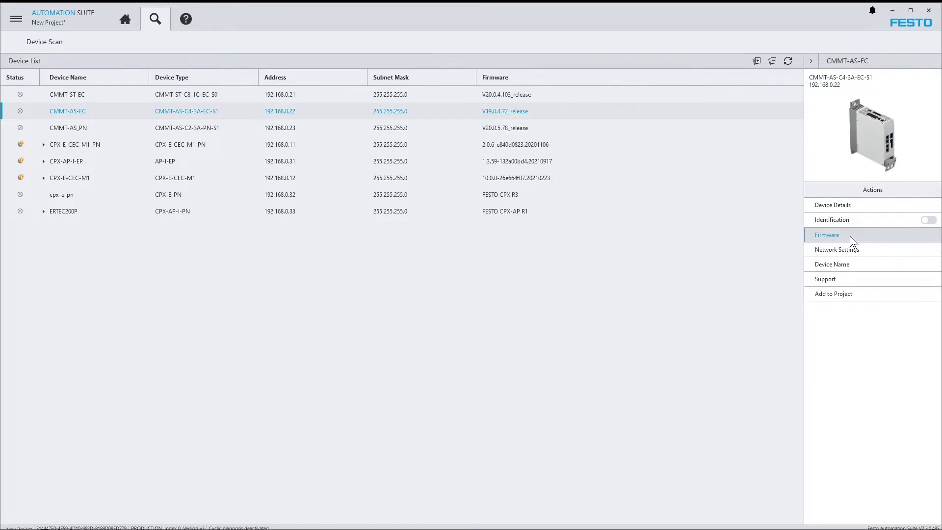
{"action": "left_click", "coordinate": [850, 235]}
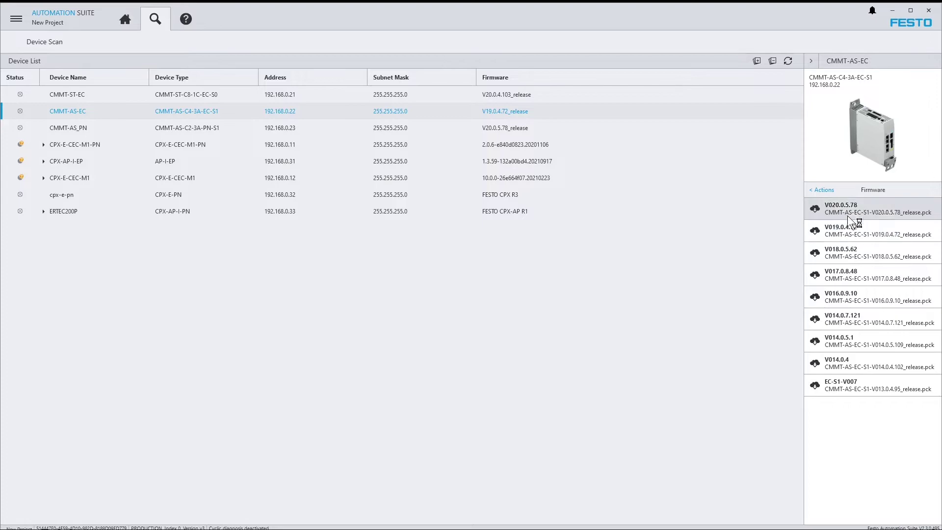
{"action": "left_click", "coordinate": [847, 212]}
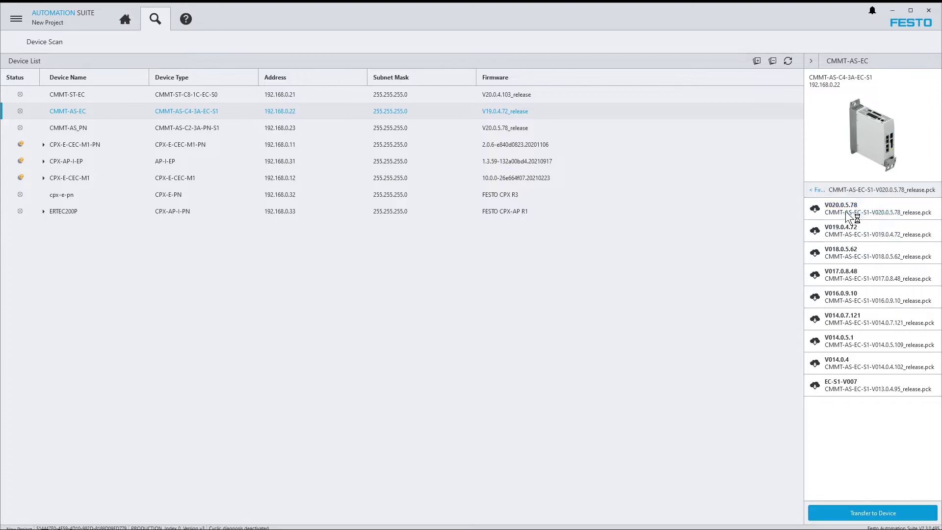
Transfer firmware V020.0.5.78 to the CMMT-AS-EC drive.
{"action": "left_click", "coordinate": [871, 515]}
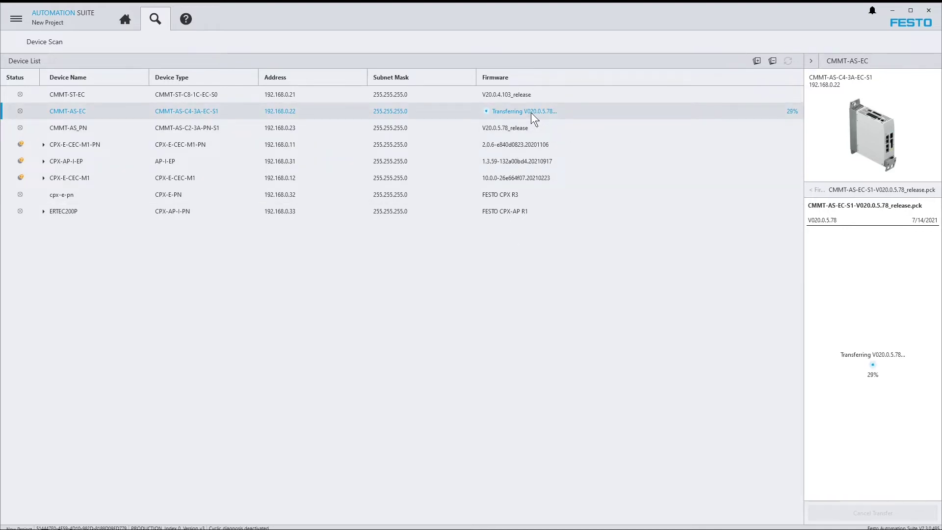
Select the CPX-AP-I-EP device, choose its firmware file and confirm transferring it to the device.
{"action": "left_click", "coordinate": [521, 163]}
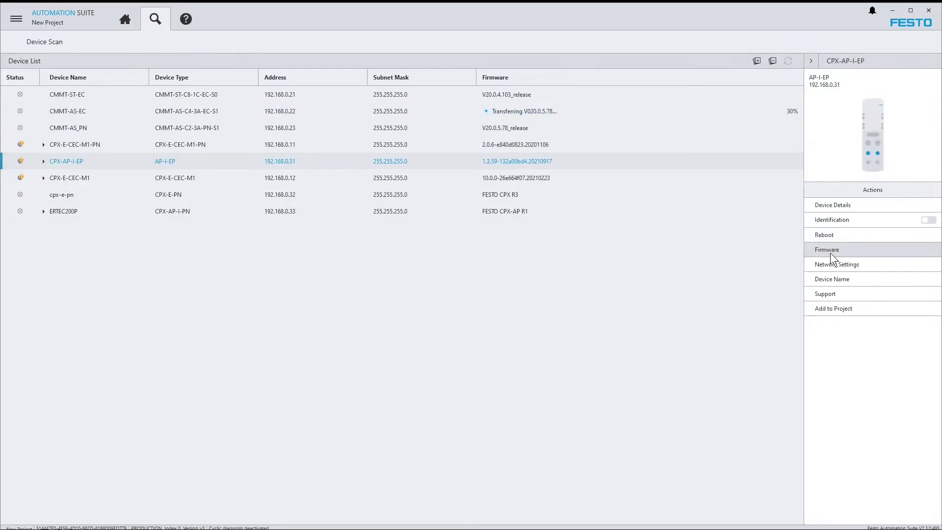
{"action": "left_click", "coordinate": [831, 253]}
{"action": "left_click", "coordinate": [846, 208]}
{"action": "left_click", "coordinate": [864, 513]}
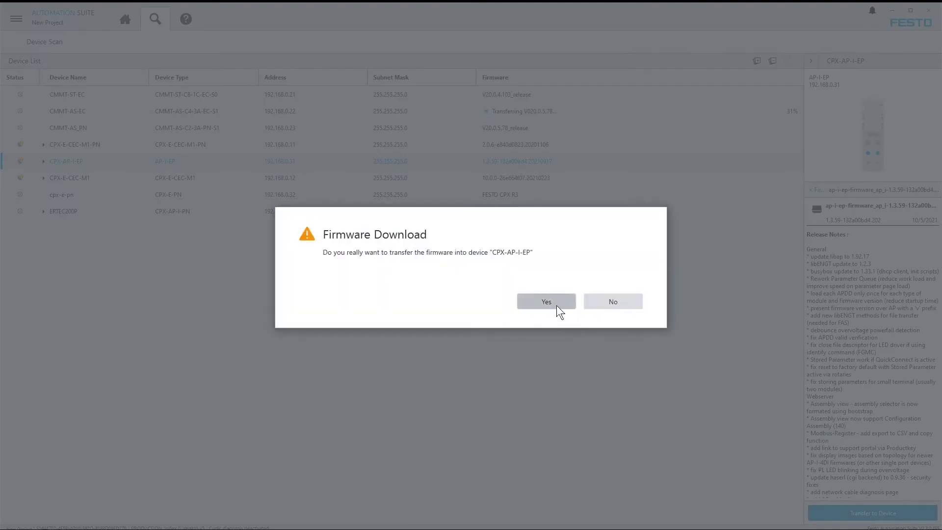
{"action": "left_click", "coordinate": [557, 306]}
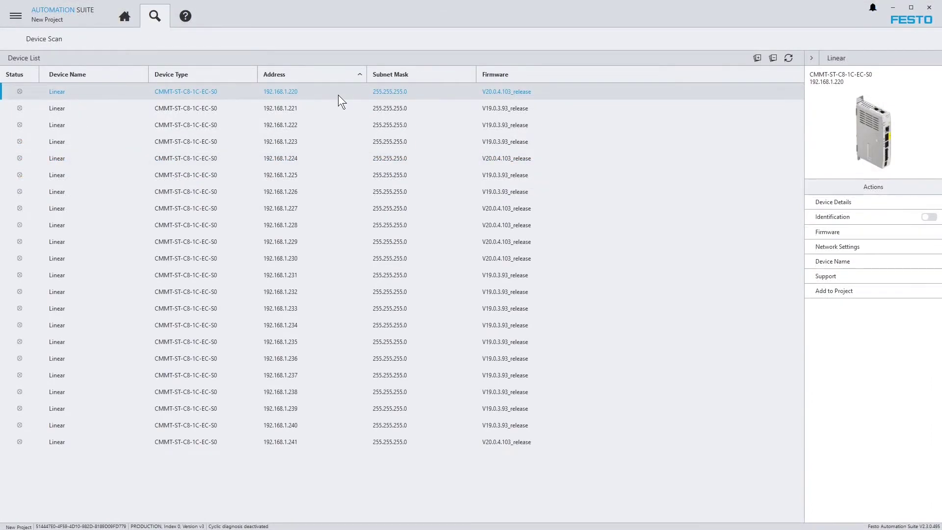
Select Linear drives 192.168.1.231–.240 plus .221, .222, .223, .225 and .226.
{"action": "left_click", "coordinate": [337, 425]}
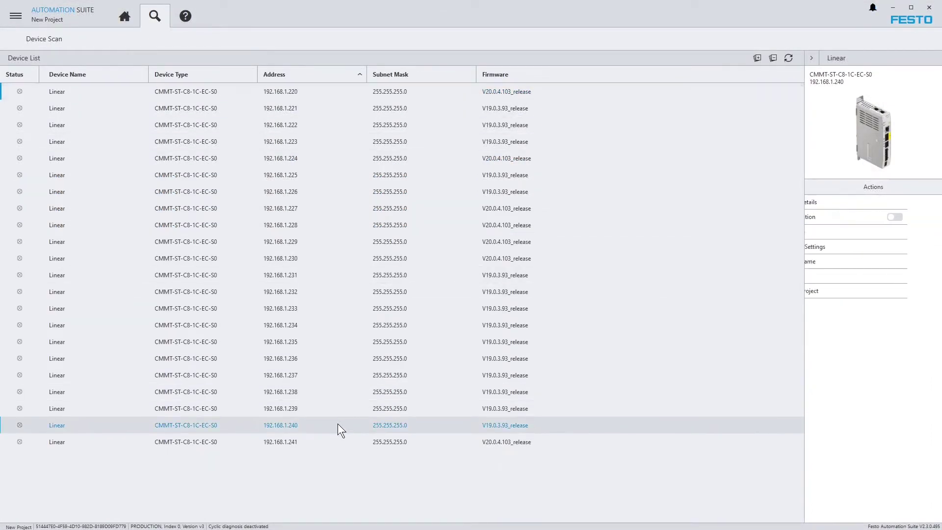
{"action": "left_click", "coordinate": [354, 276], "text": "shift"}
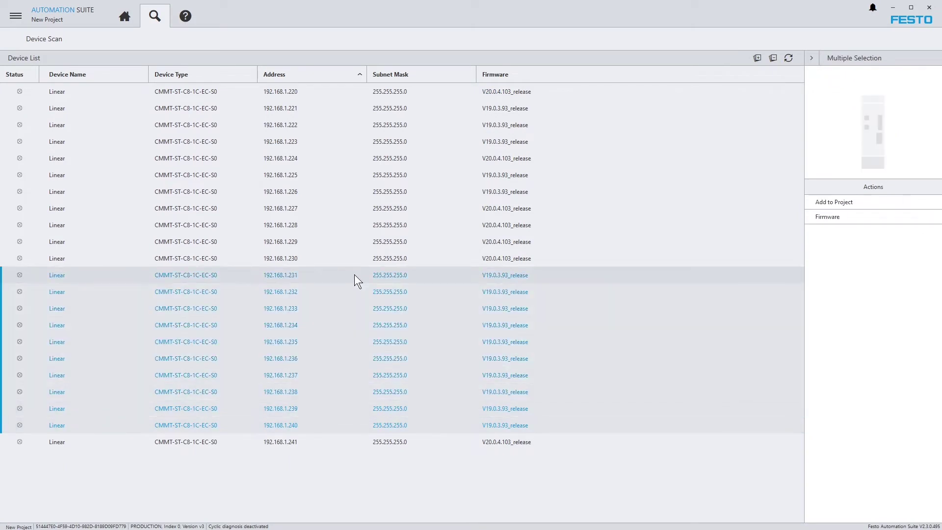
{"action": "left_click", "coordinate": [353, 192], "text": "ctrl"}
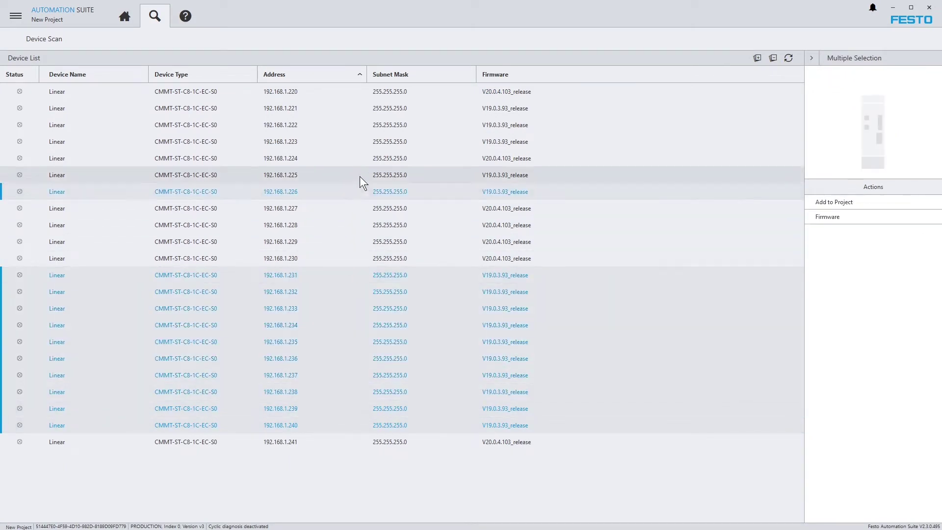
{"action": "left_click", "coordinate": [361, 177], "text": "ctrl"}
{"action": "left_click", "coordinate": [363, 143], "text": "ctrl"}
{"action": "left_click", "coordinate": [370, 109], "text": "ctrl"}
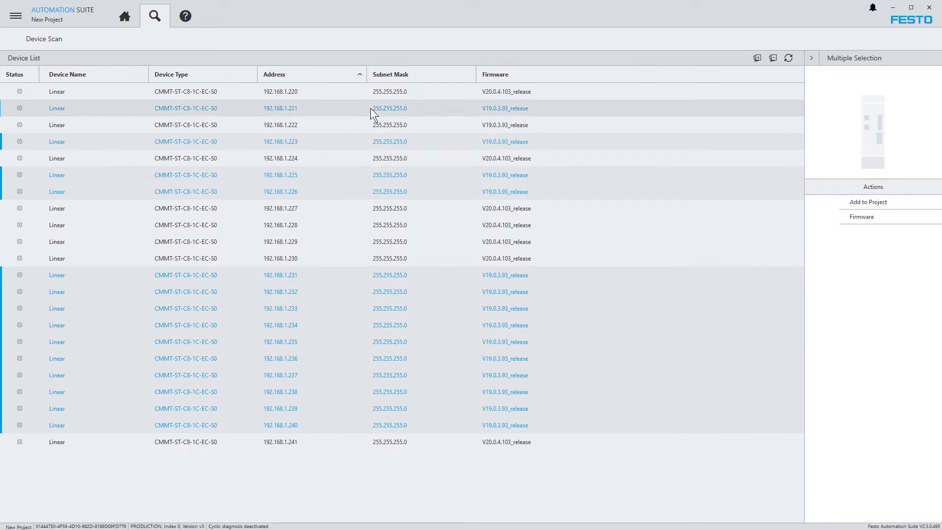
{"action": "left_click", "coordinate": [362, 121], "text": "ctrl"}
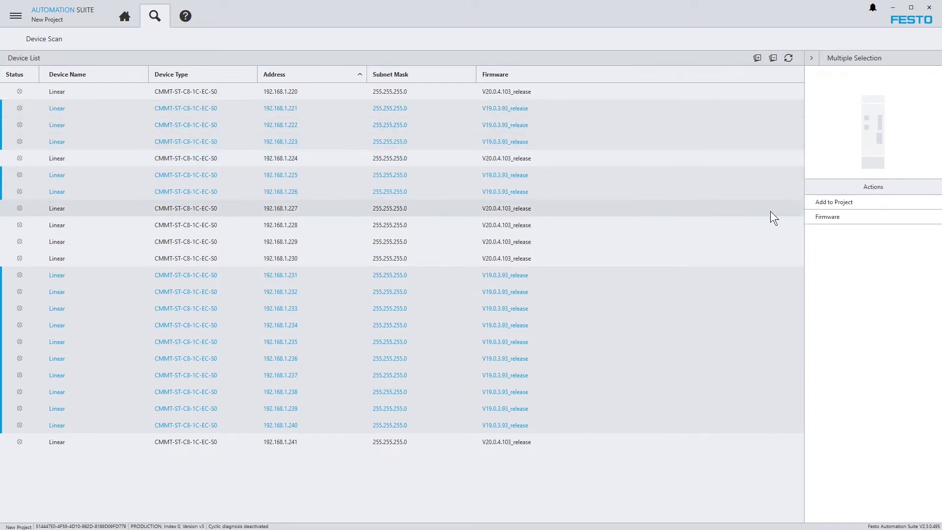
Transfer firmware V020.0.4.103 to all selected drives and confirm.
{"action": "left_click", "coordinate": [826, 217]}
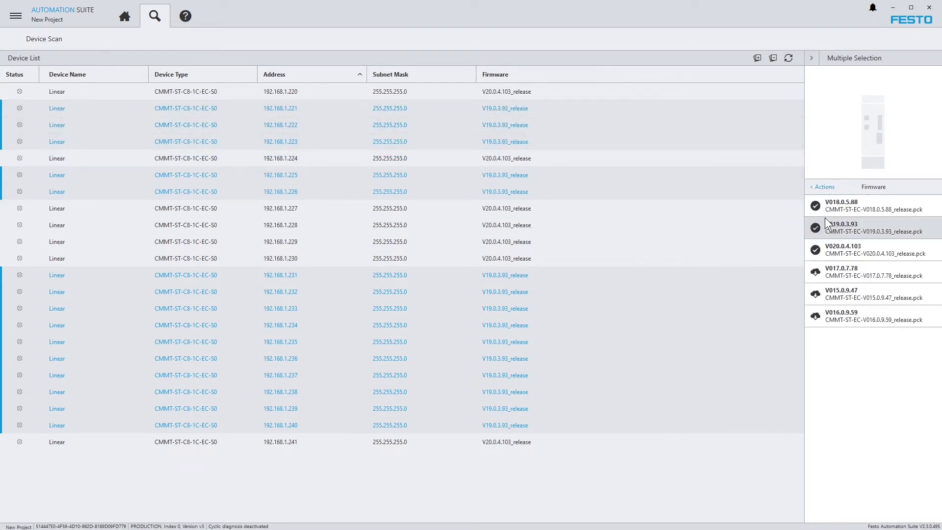
{"action": "left_click", "coordinate": [836, 249]}
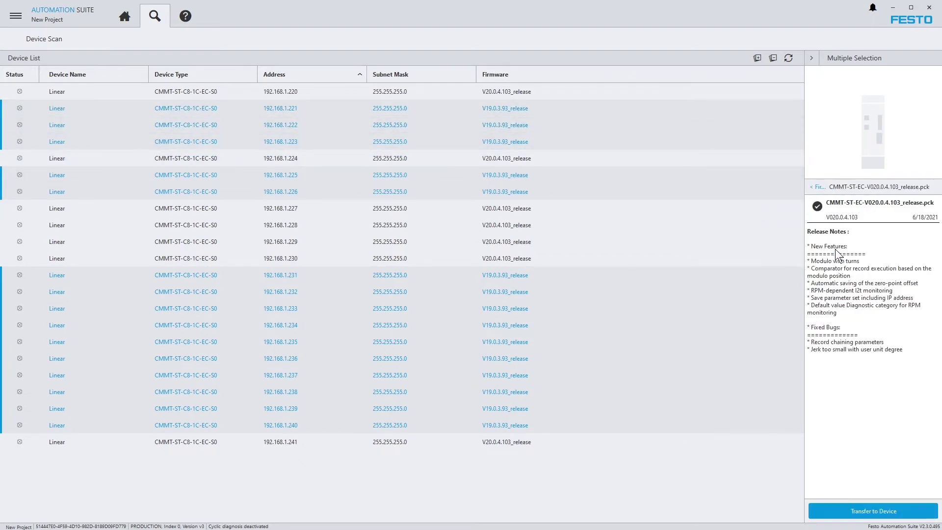
{"action": "left_click", "coordinate": [841, 510]}
{"action": "left_click", "coordinate": [555, 352]}
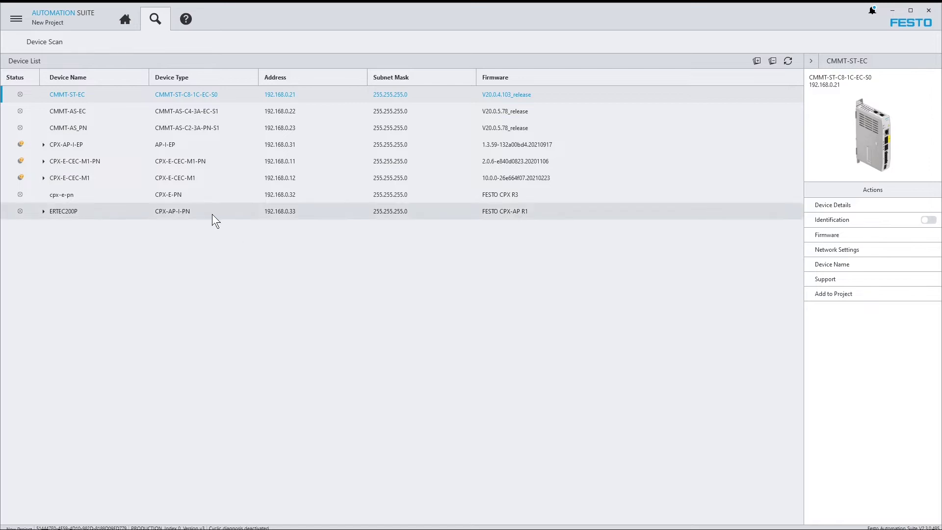
Go to Repositories and show the firmware repository list.
{"action": "left_click", "coordinate": [18, 14]}
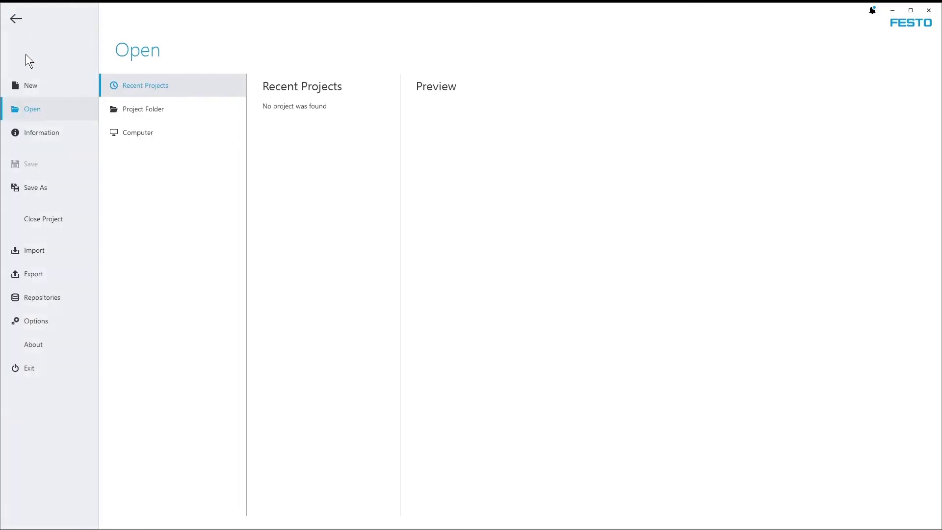
{"action": "left_click", "coordinate": [43, 298]}
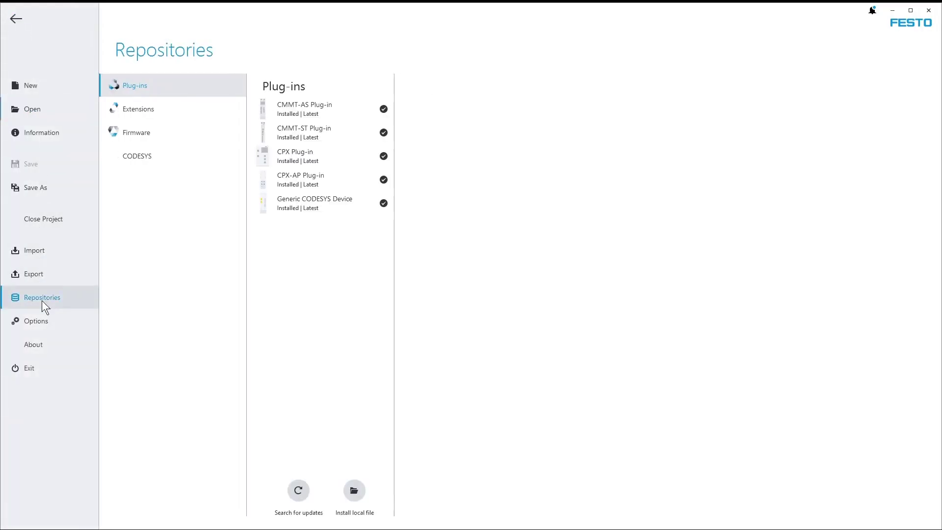
{"action": "left_click", "coordinate": [148, 133]}
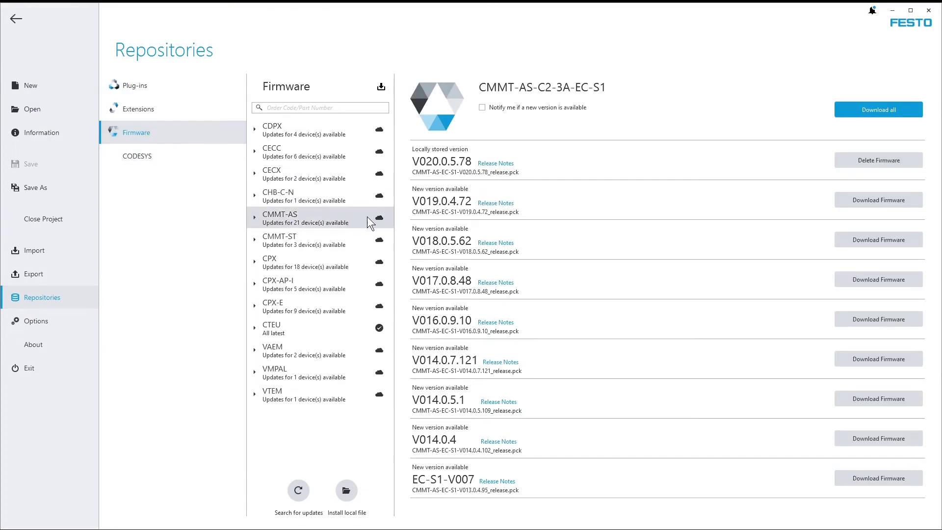
Under CMMT-AS, download V019.0.4.72 and then all firmware for CMMT-AS-C2-3A-EC-S1.
{"action": "left_click", "coordinate": [256, 219]}
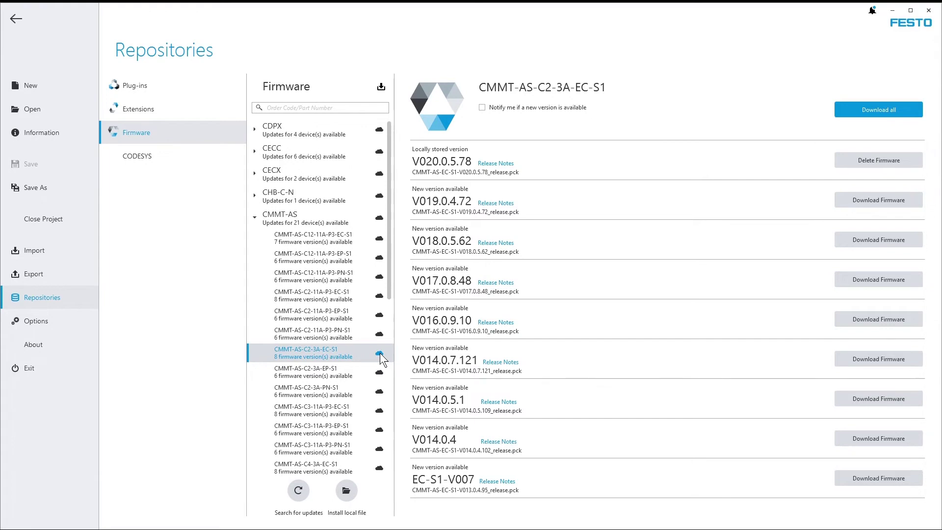
{"action": "left_click", "coordinate": [883, 202]}
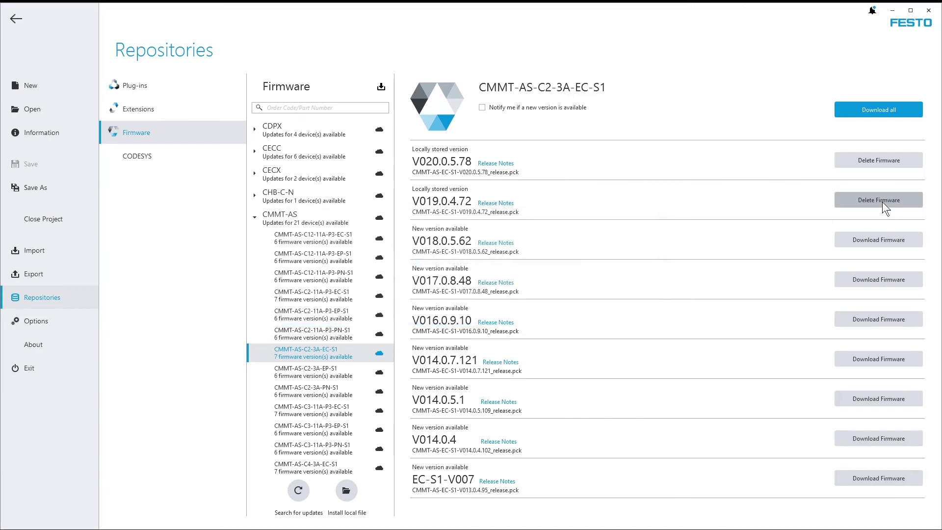
{"action": "left_click", "coordinate": [883, 115]}
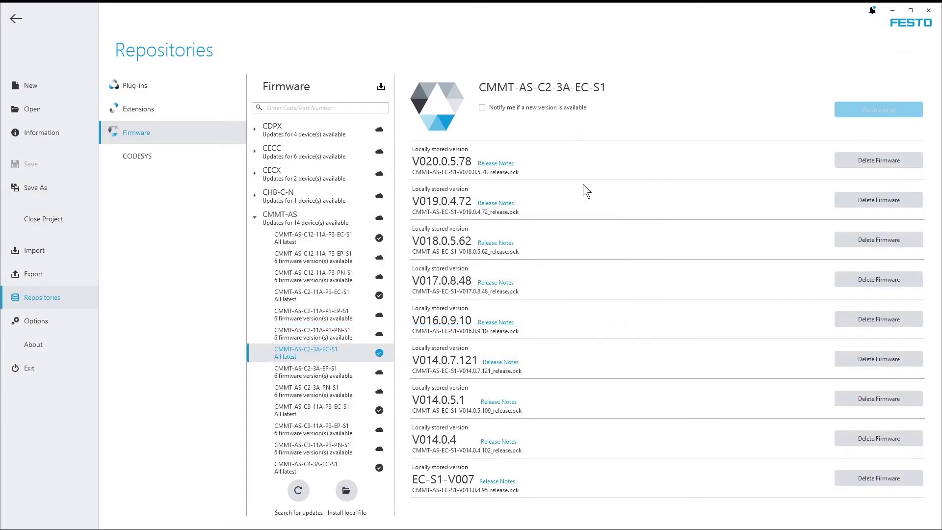
Download all firmware for the CMMT-AS group, then check CMMT-AS-C12-11A-P3-PN-S1's stored versions.
{"action": "left_click", "coordinate": [317, 216]}
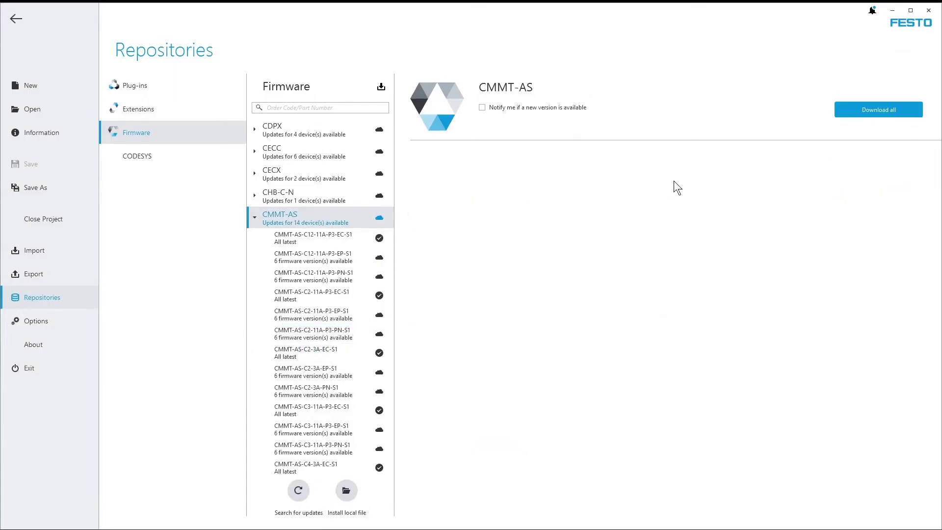
{"action": "left_click", "coordinate": [867, 116]}
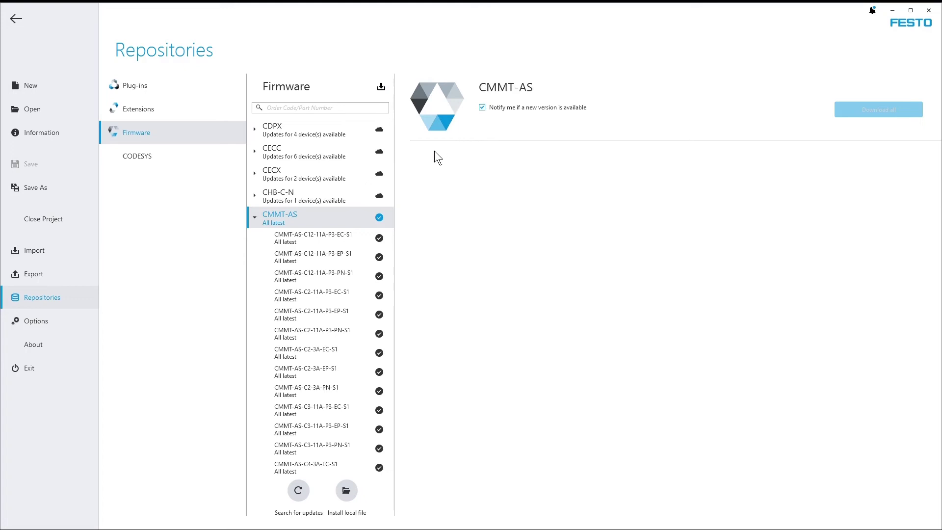
{"action": "left_click", "coordinate": [326, 278]}
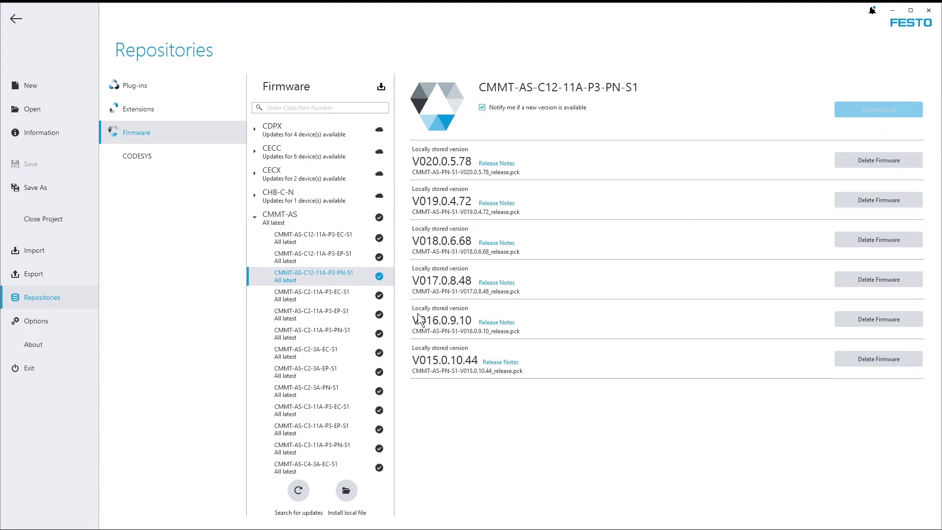
Install local file CMMT-AS-EC-S1-V019.0.3.69_release.pck from the Festo folder and acknowledge success.
{"action": "left_click", "coordinate": [345, 492]}
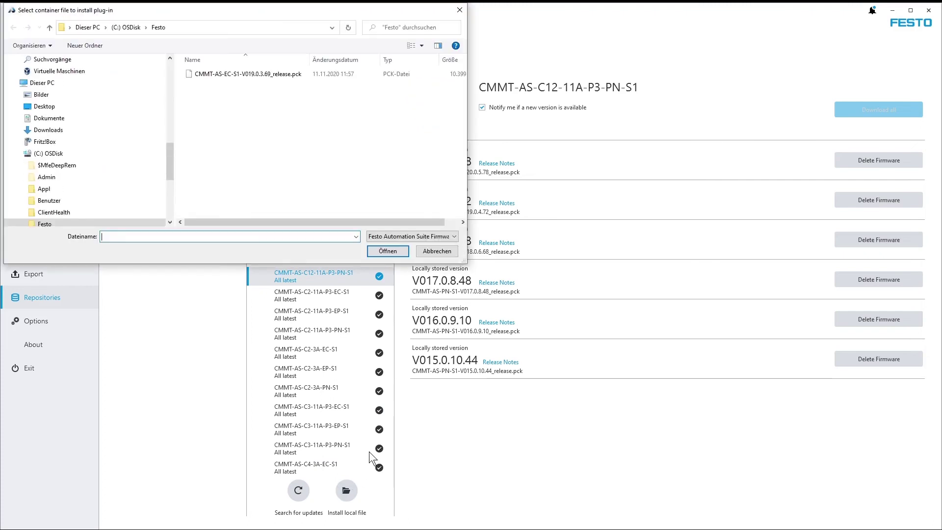
{"action": "left_click", "coordinate": [281, 75]}
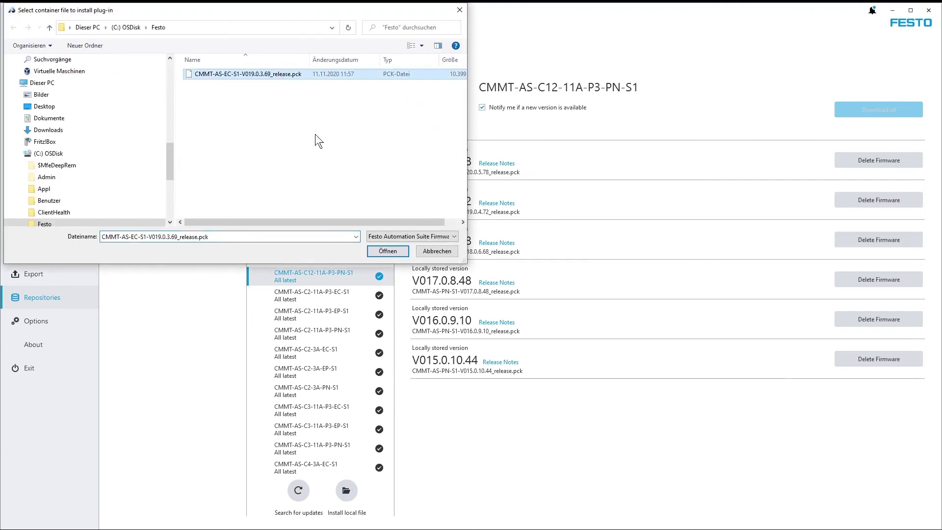
{"action": "left_click", "coordinate": [380, 249]}
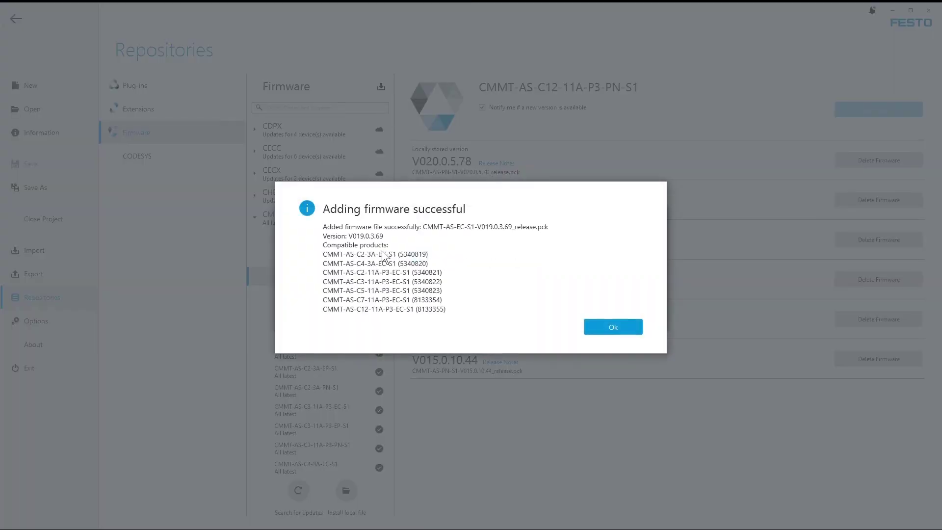
{"action": "left_click", "coordinate": [603, 329]}
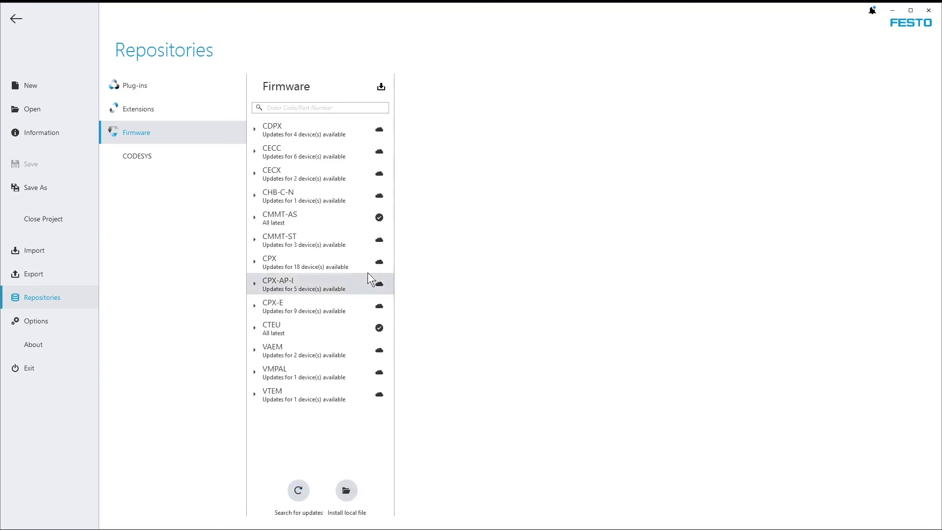
Show CMMT-AS-C12-11A-P3-EC-S1's firmware list and open the V020.0.5.78 release notes.
{"action": "left_click", "coordinate": [256, 218]}
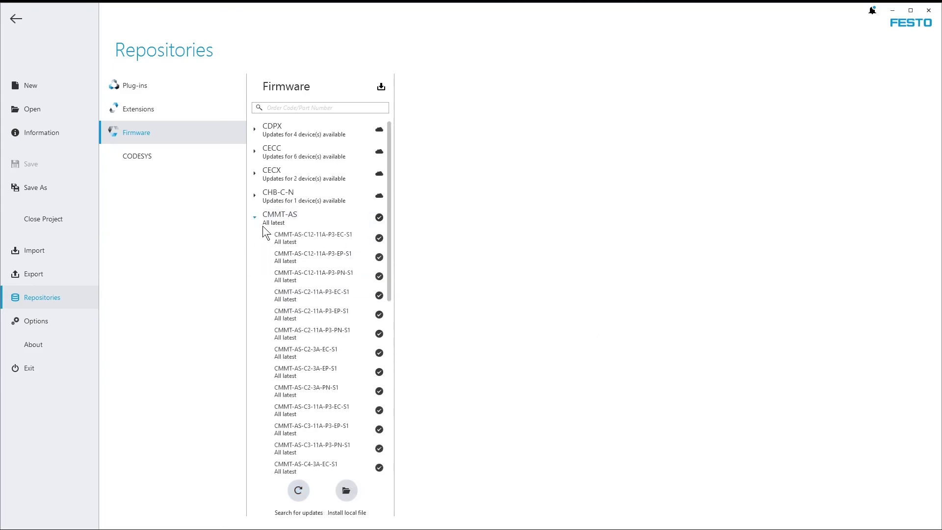
{"action": "left_click", "coordinate": [303, 241]}
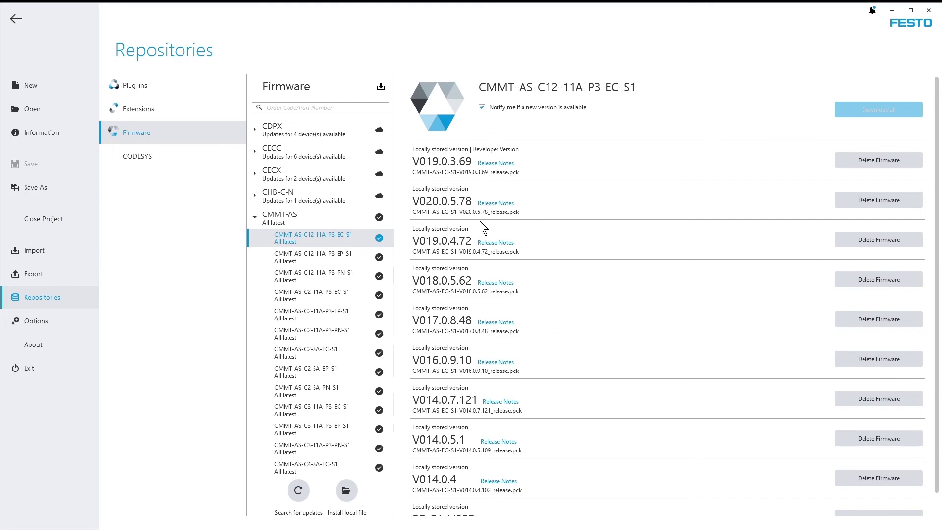
{"action": "left_click", "coordinate": [491, 206]}
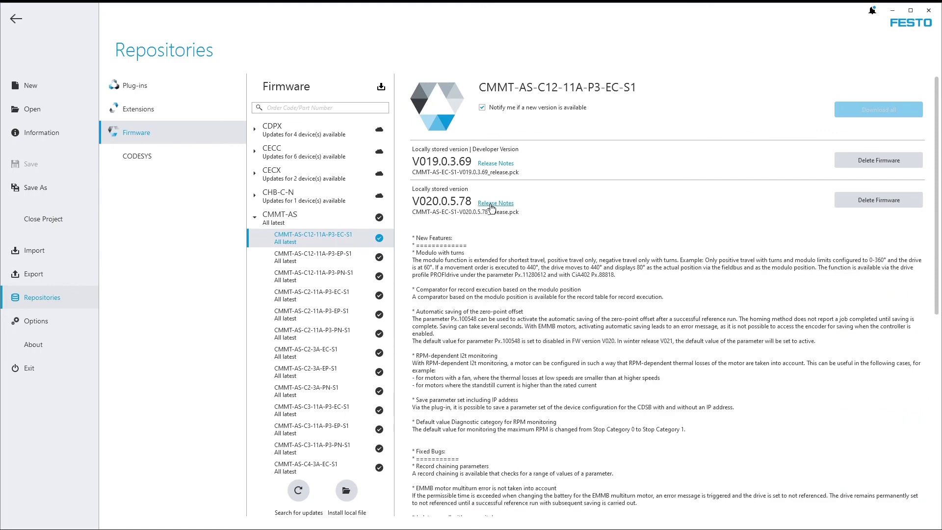